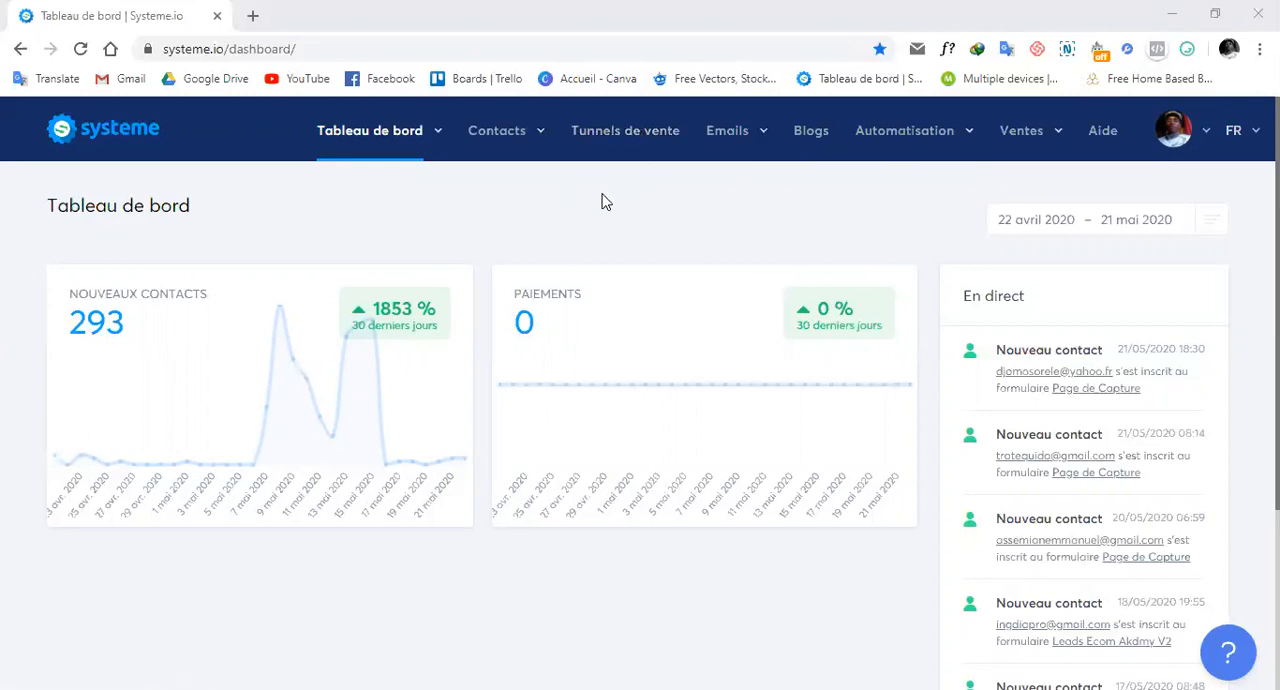
Open the Page de Capture step of the Tunnel Test funnel in the page editor.
left_click(638, 142)
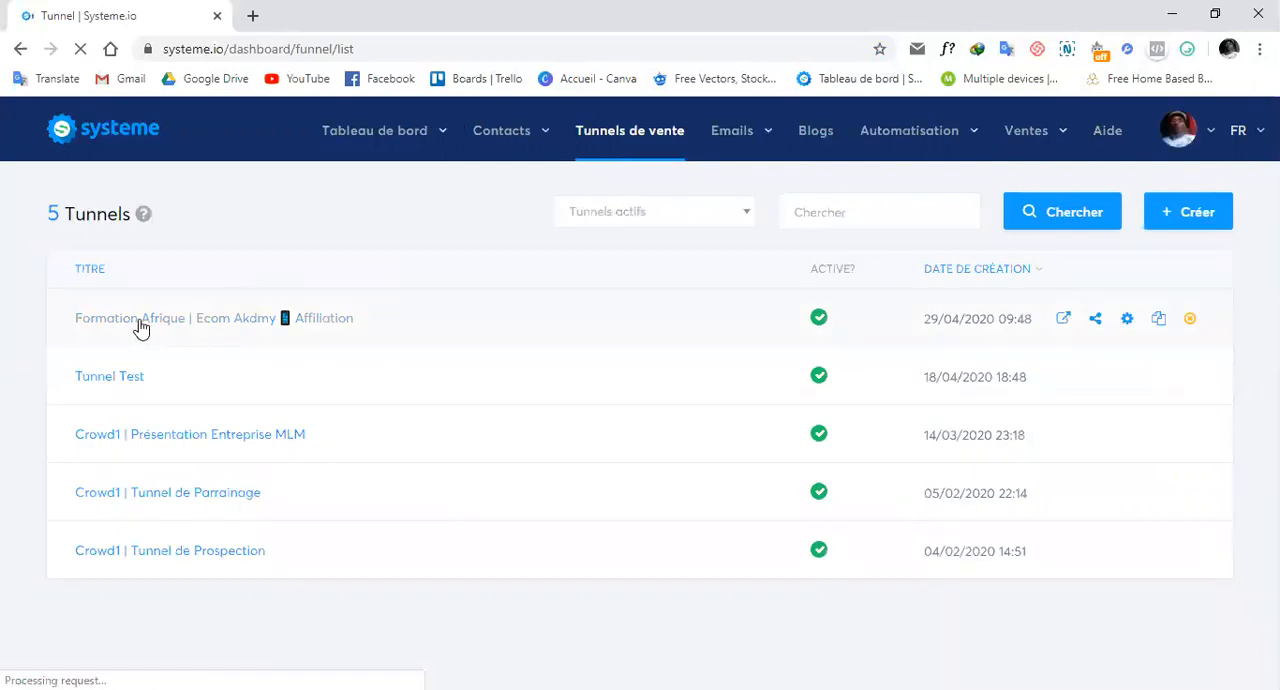
left_click(109, 378)
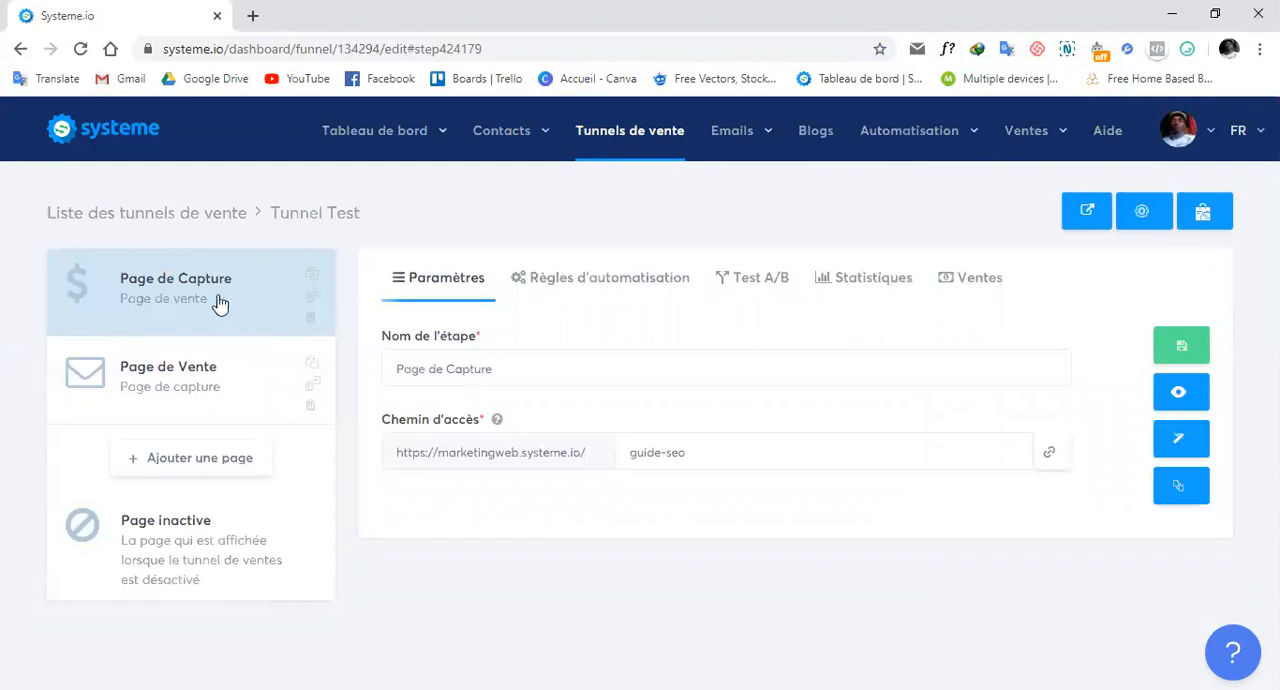
left_click(1183, 448)
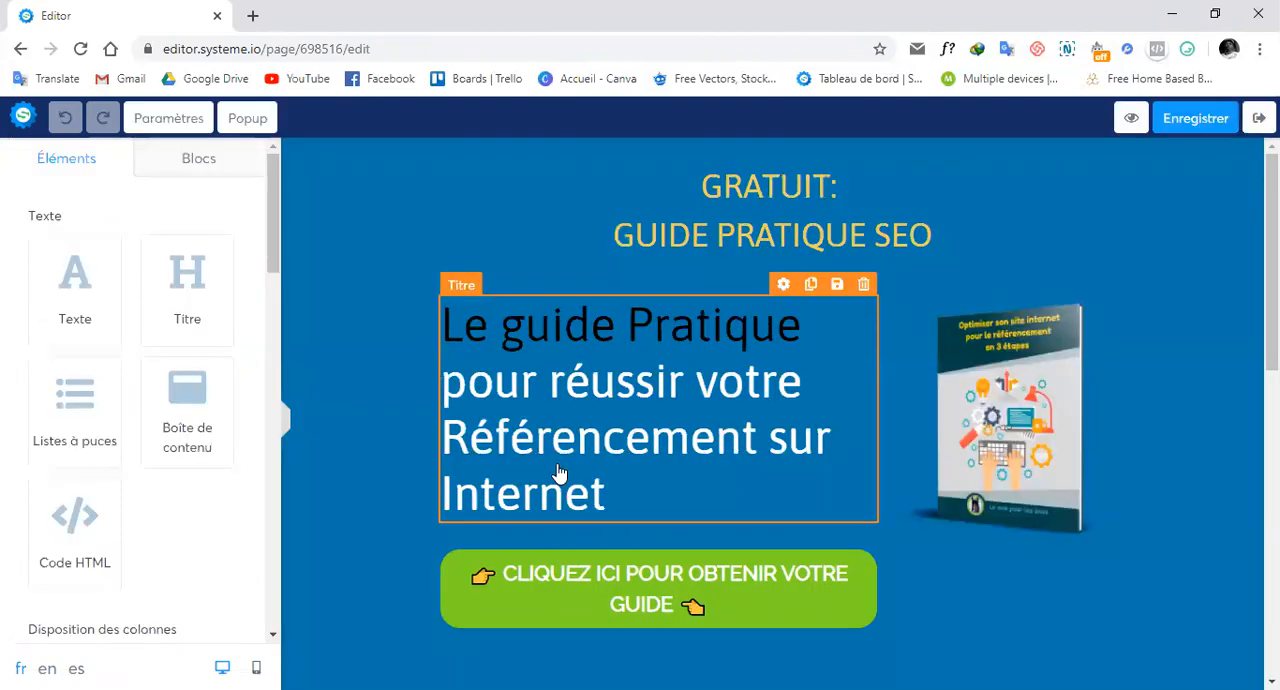
Set the "Oui, je veux recevoir mon livre" button to Enregistrer le contact, redirecting visitors to Vers l'étape suivante dans le tunnel.
scroll(559, 473, "down", 5)
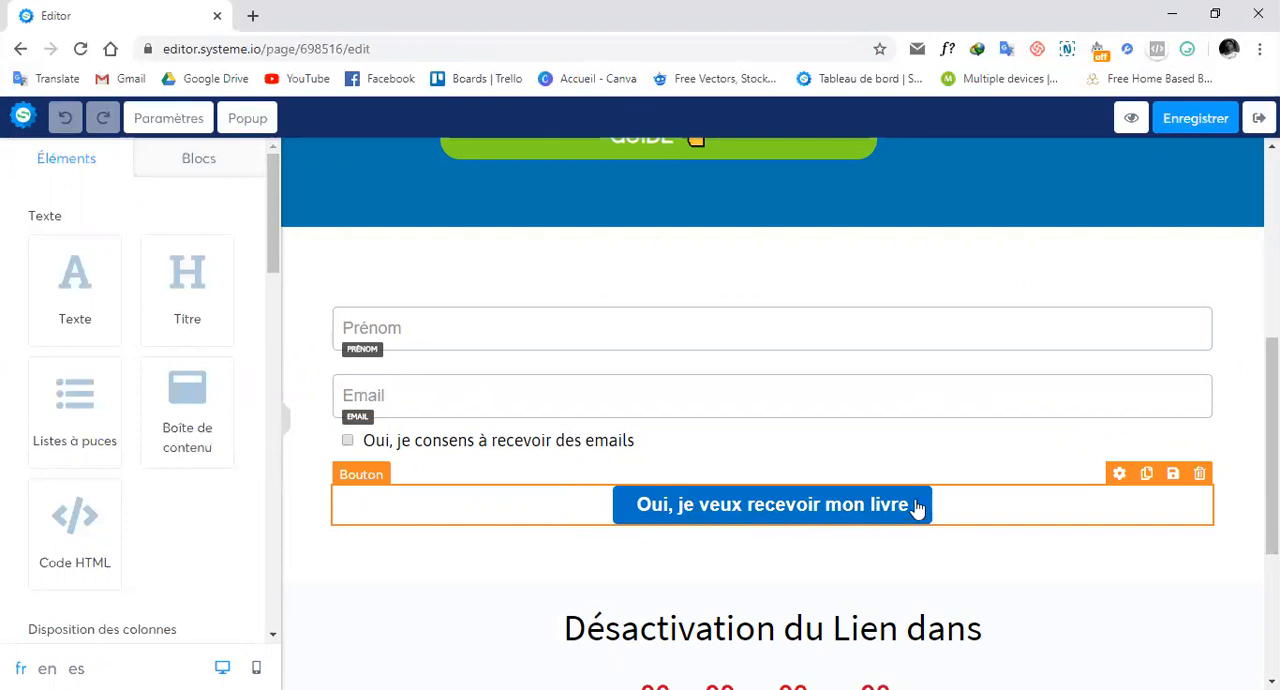
left_click(1119, 475)
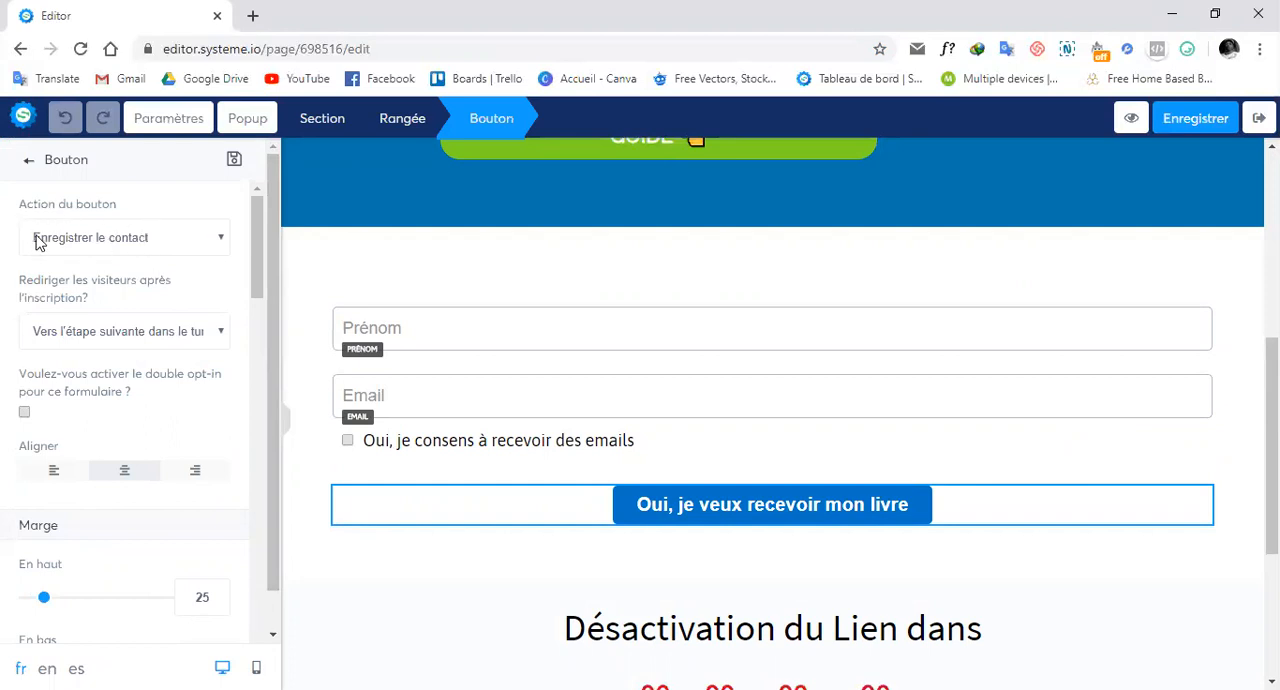
left_click(127, 340)
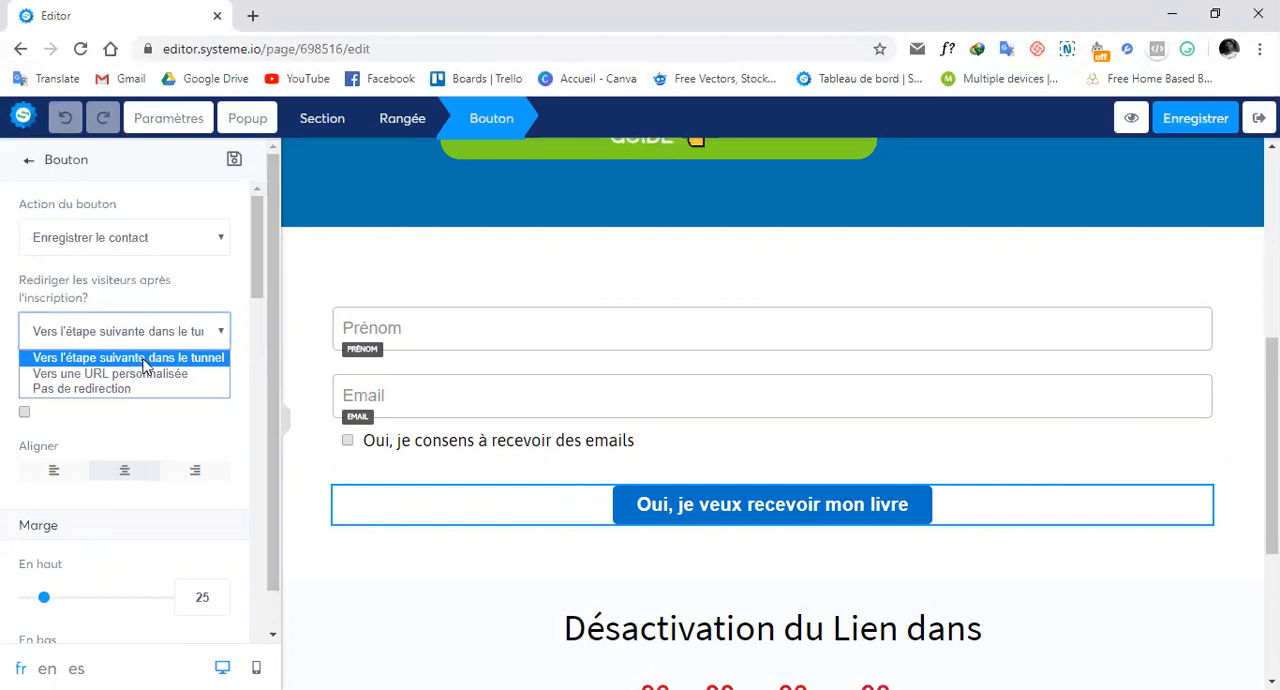
left_click(145, 365)
left_click(9, 272)
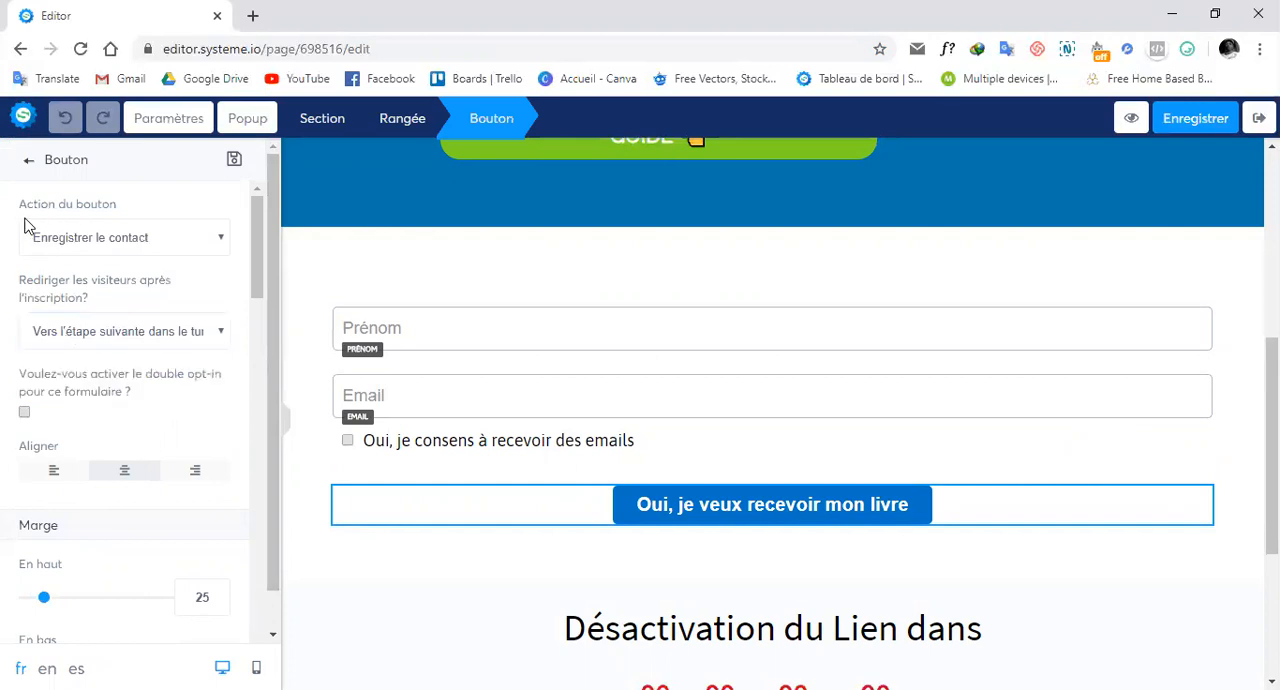
left_click(165, 245)
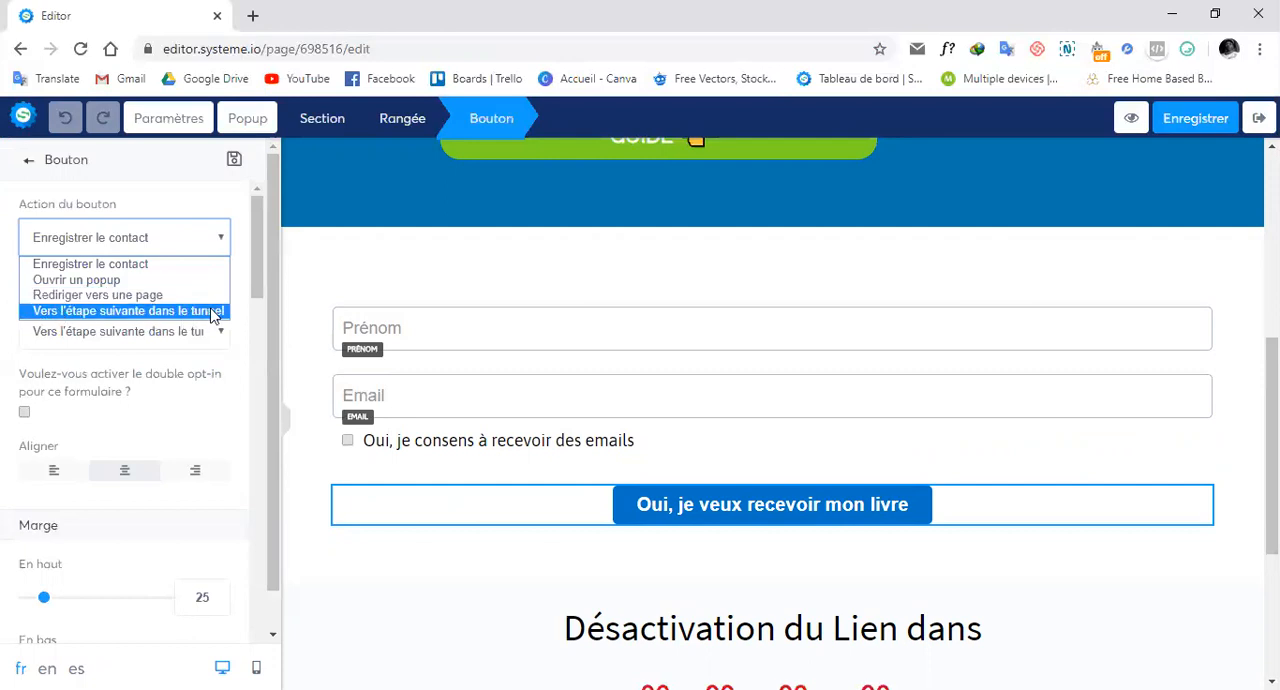
left_click(101, 268)
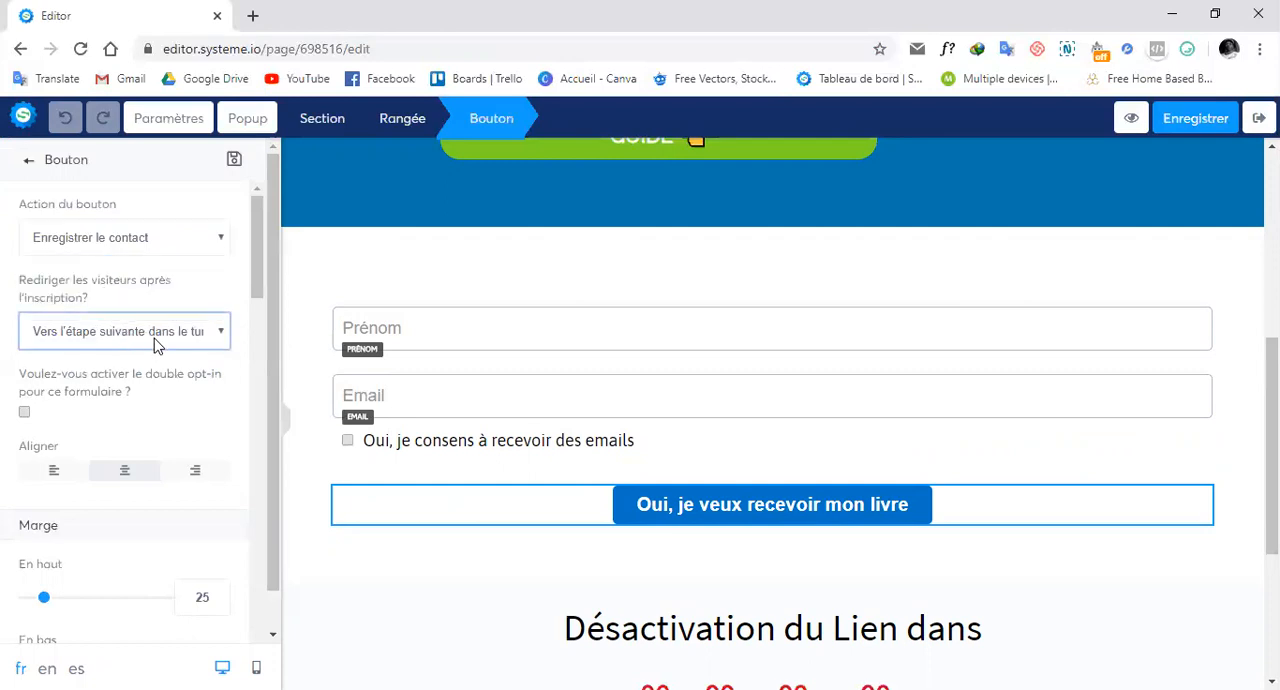
left_click(154, 338)
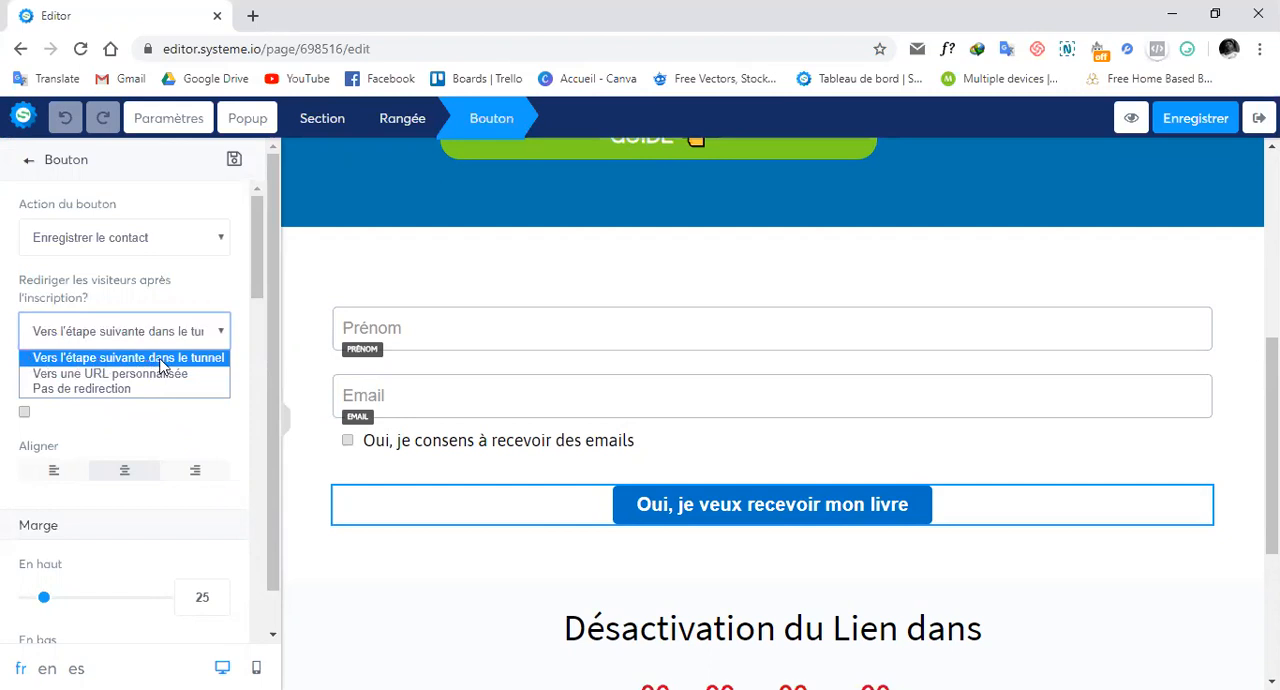
left_click(253, 18)
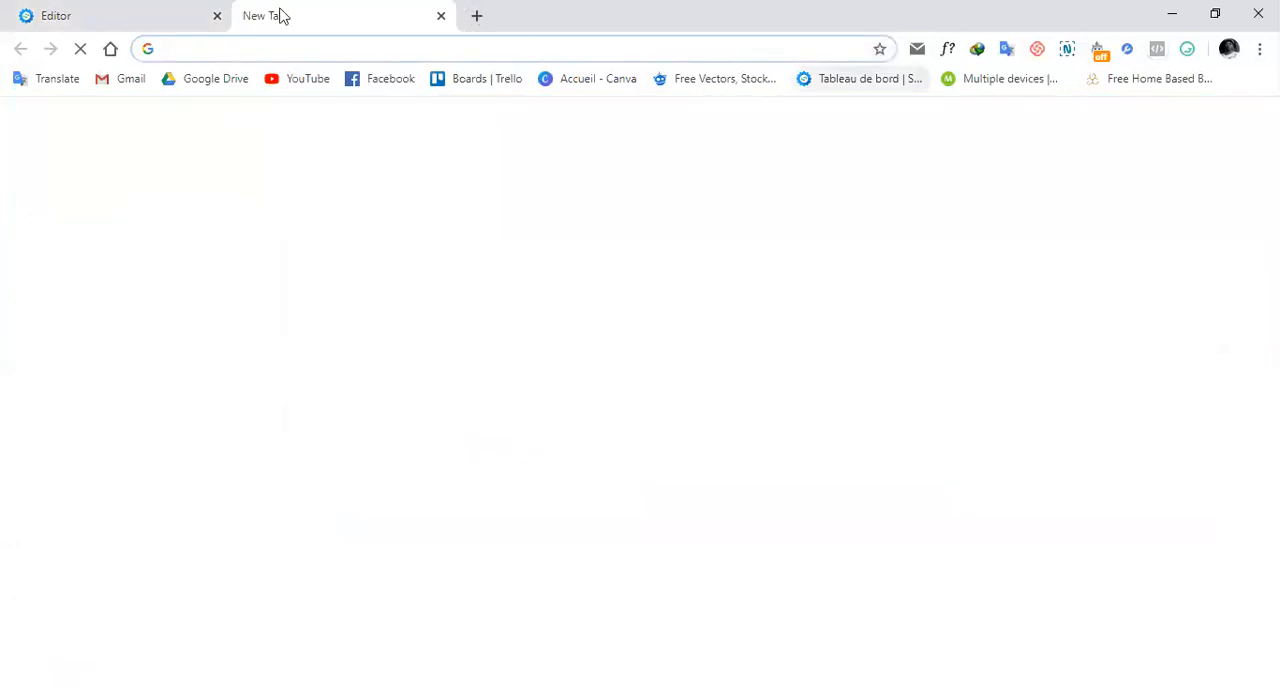
left_click(140, 14)
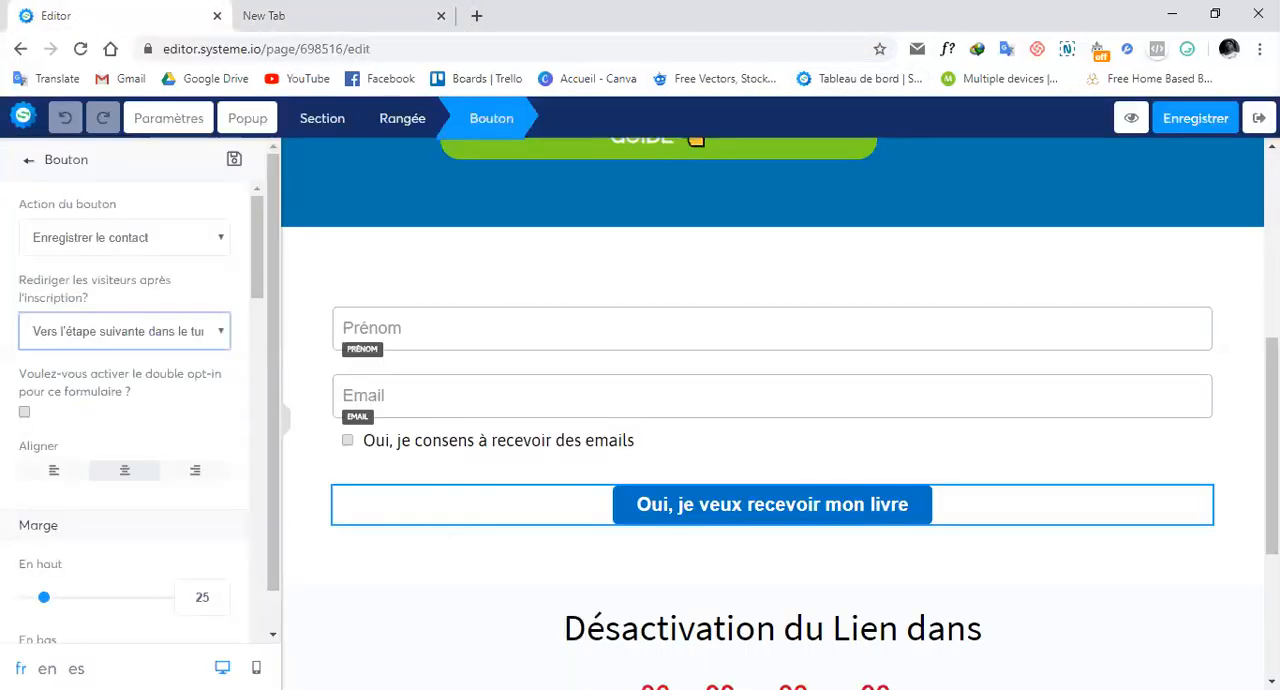
Save the capture page, return to the Tunnel Test funnel and open the page's editor in a duplicate browser tab.
left_click(1195, 118)
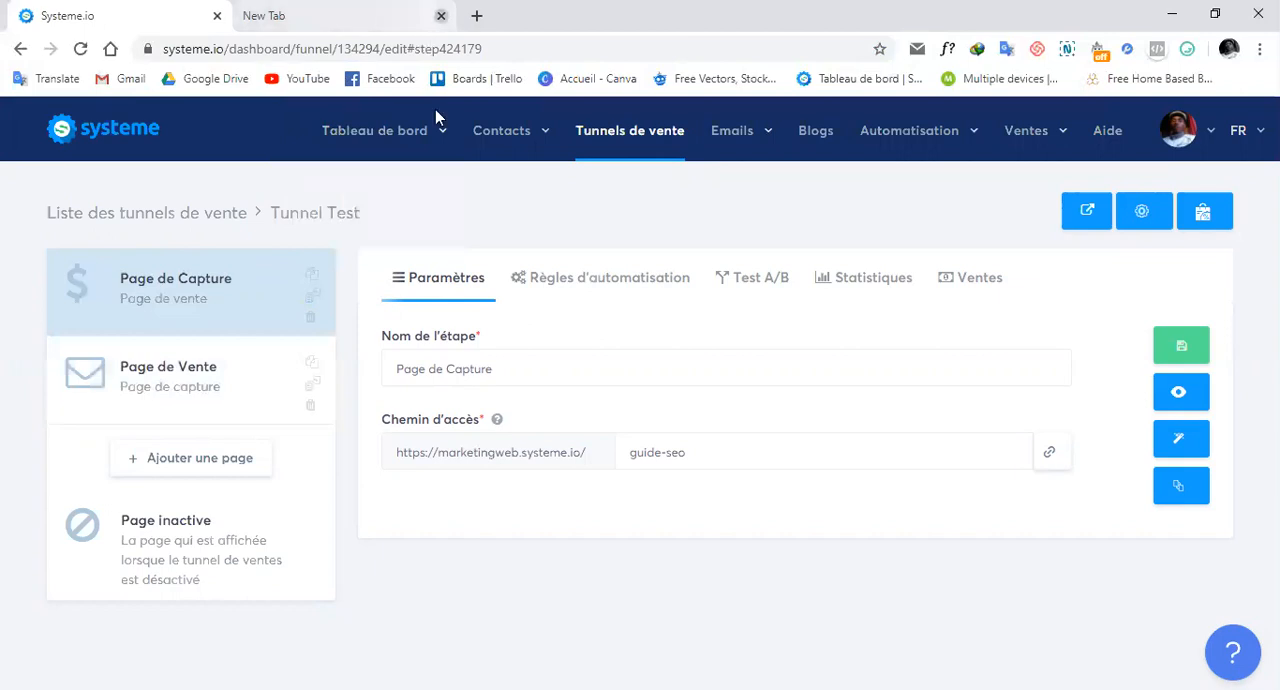
right_click(130, 22)
left_click(258, 112)
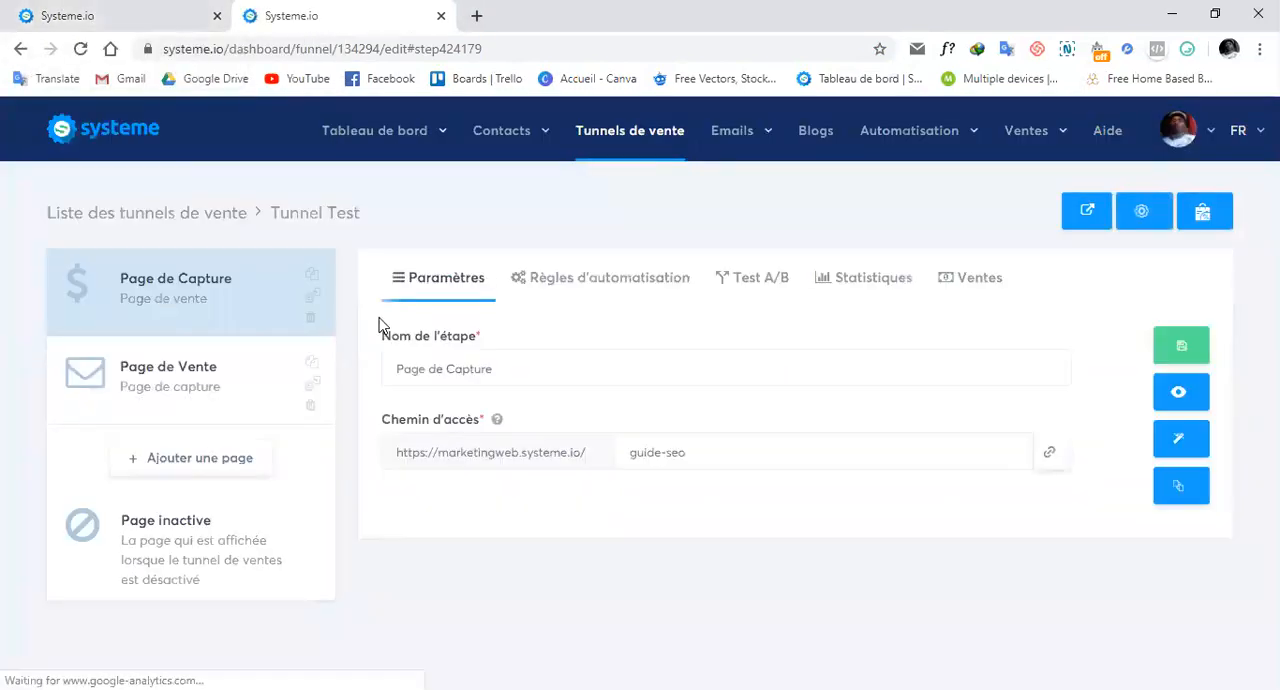
left_click(1181, 441)
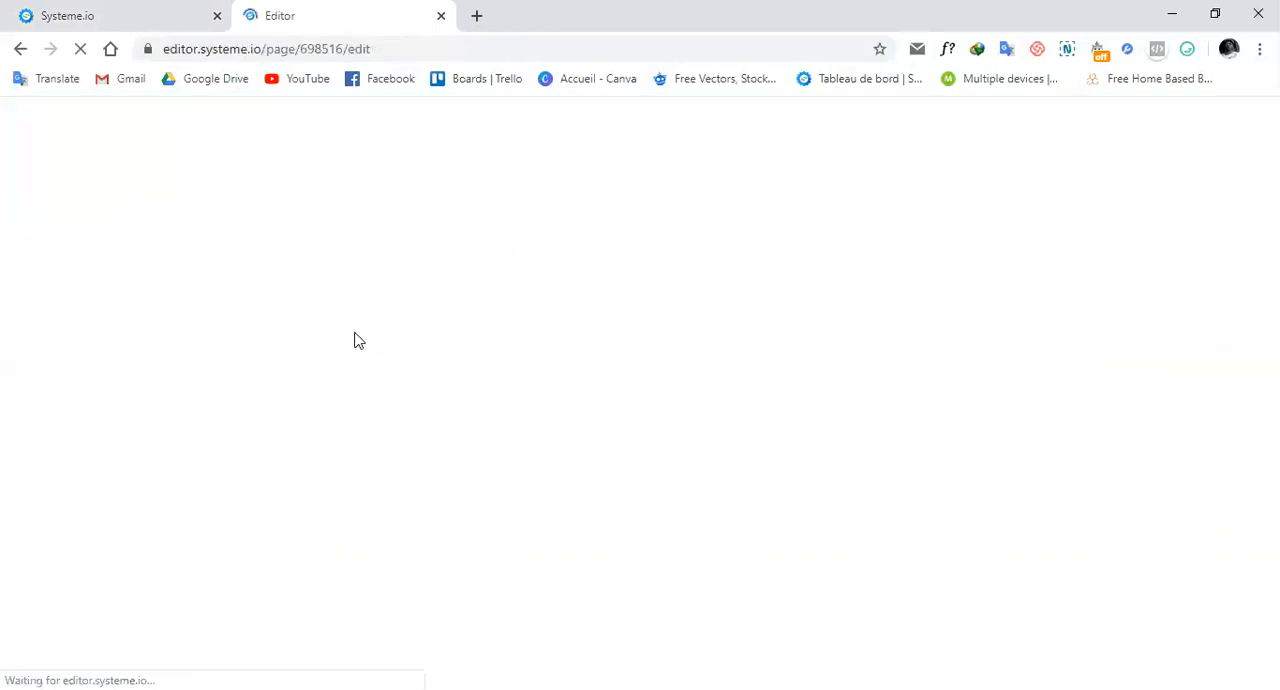
left_click(118, 22)
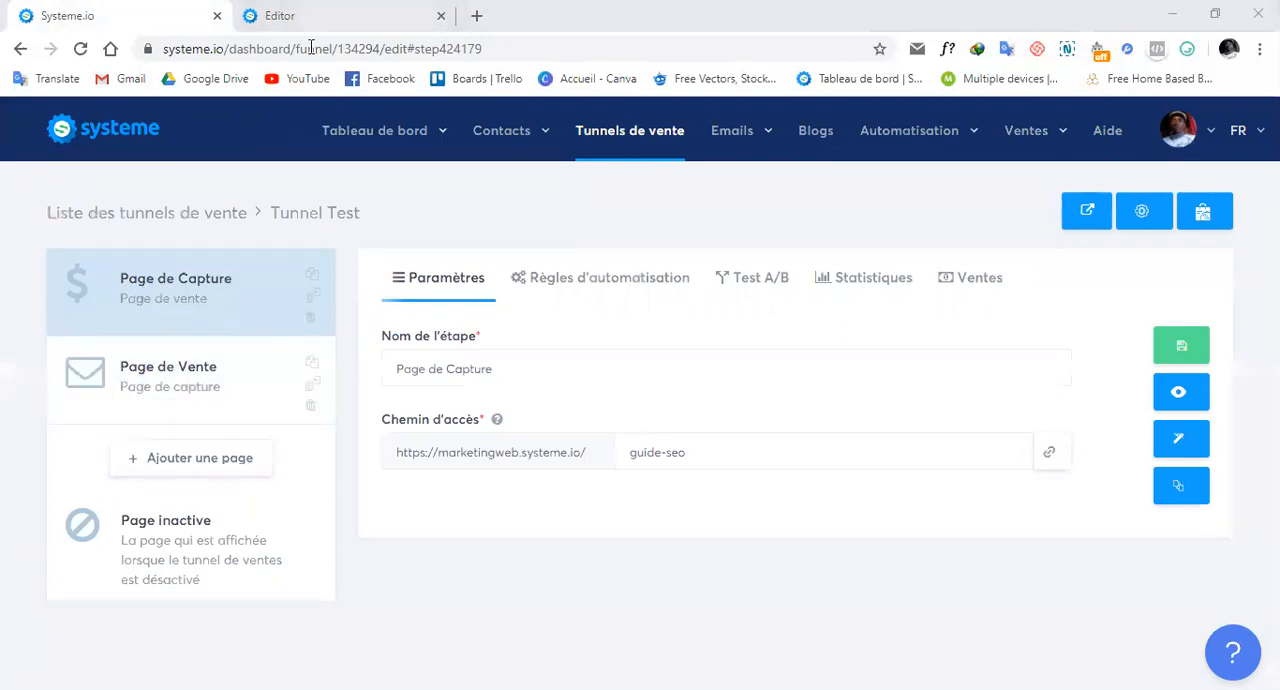
In the editor tab, select Vers l'étape suivante dans le tunnel as the form button's post-sign-up redirect and save the page.
key("ctrl+Tab")
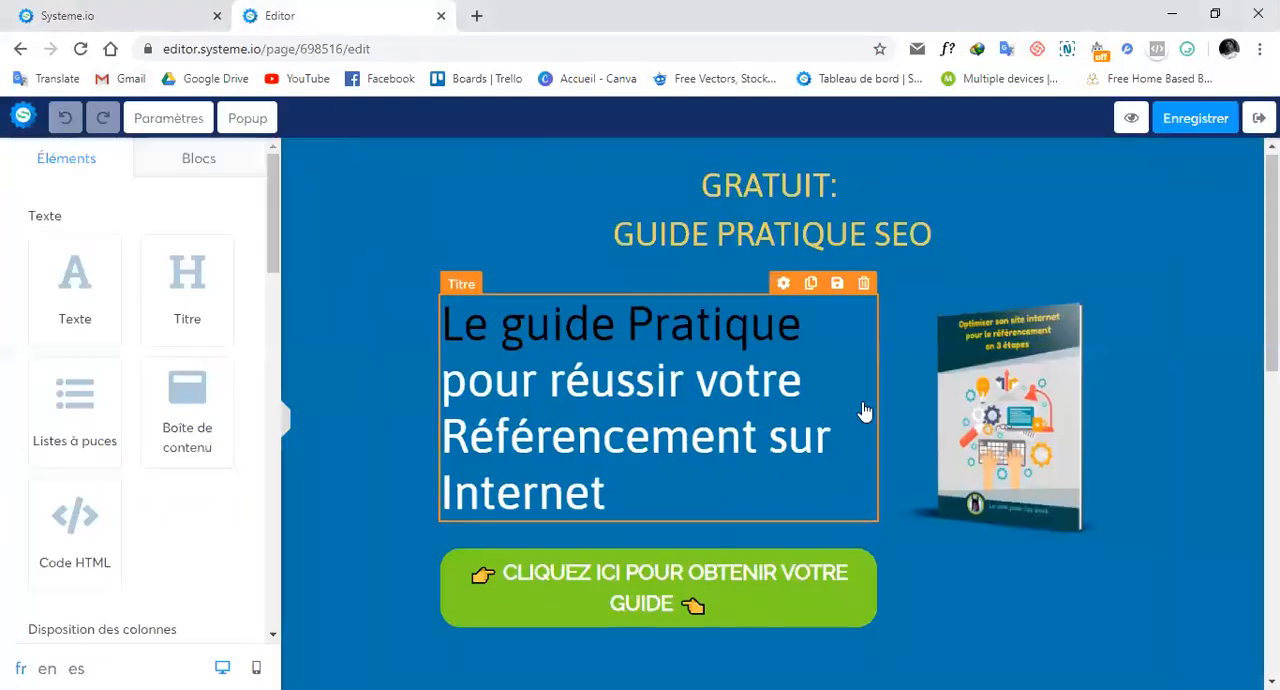
scroll(862, 410, "down", 5)
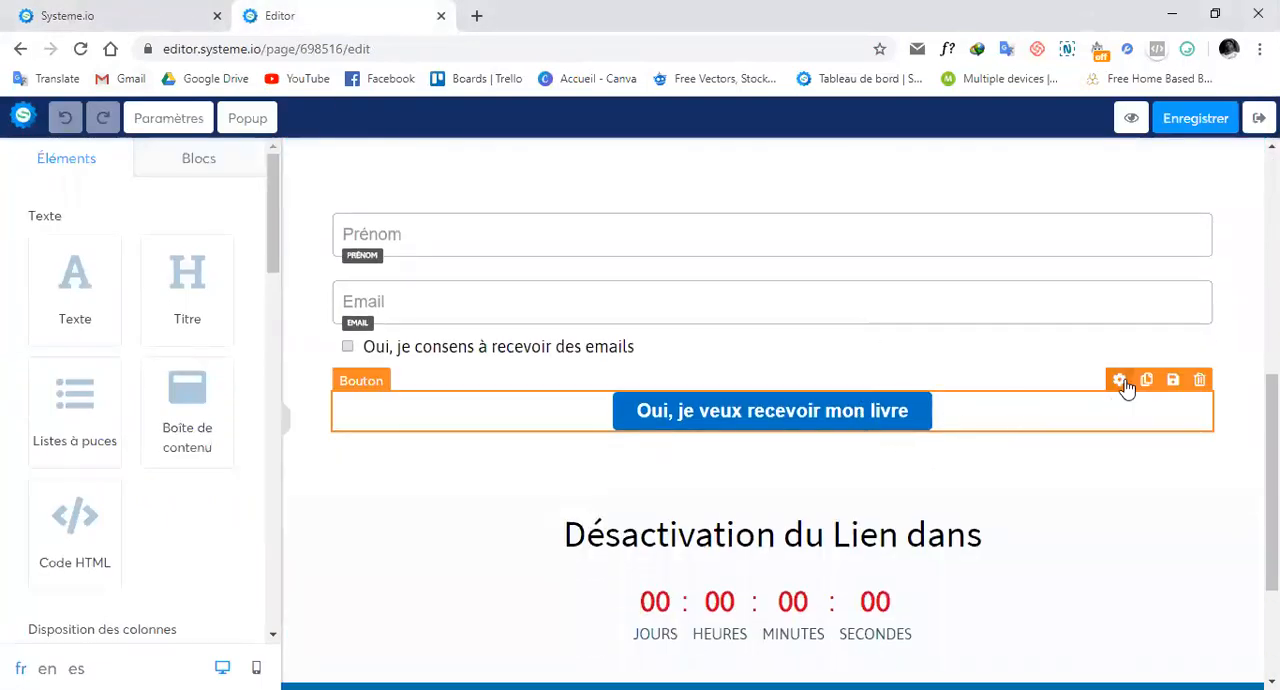
left_click(1121, 381)
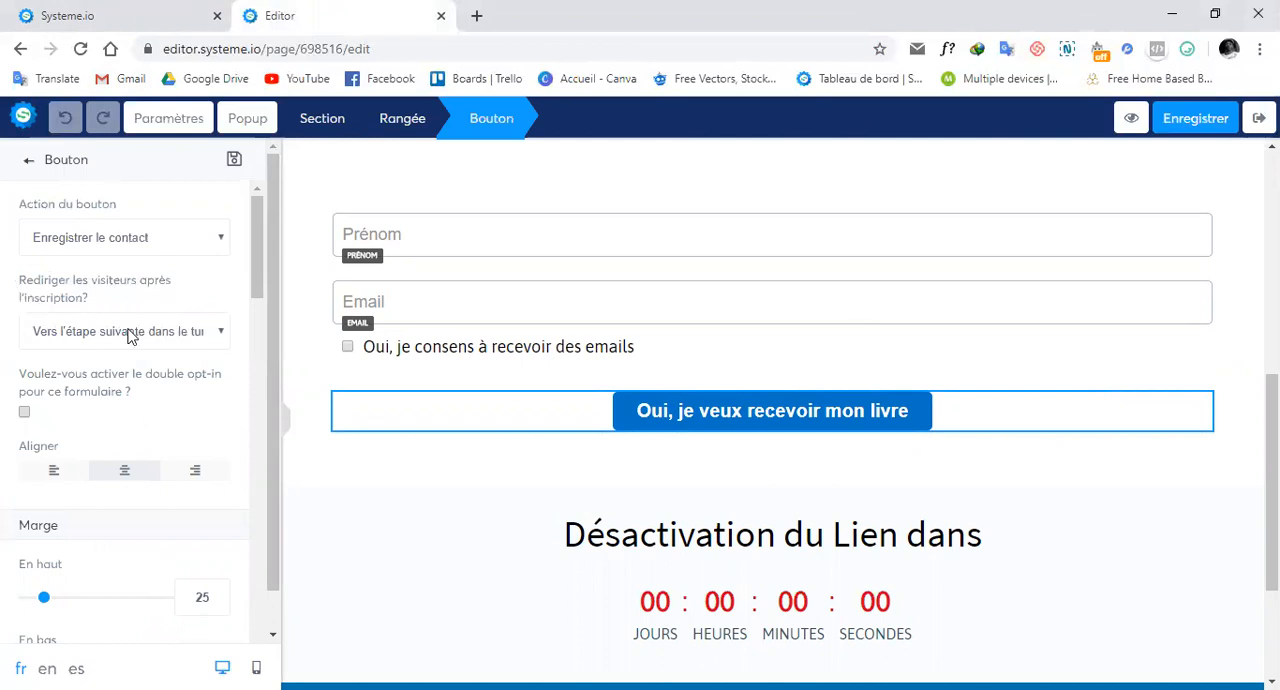
left_click(210, 336)
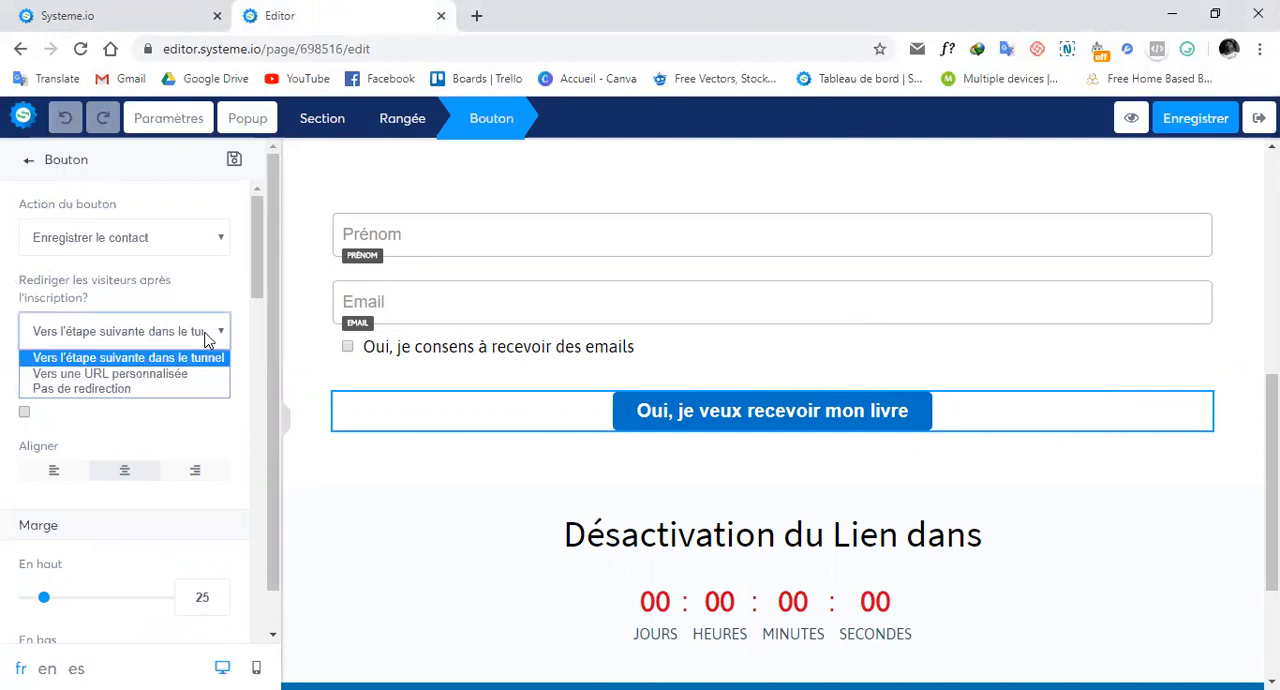
left_click(198, 360)
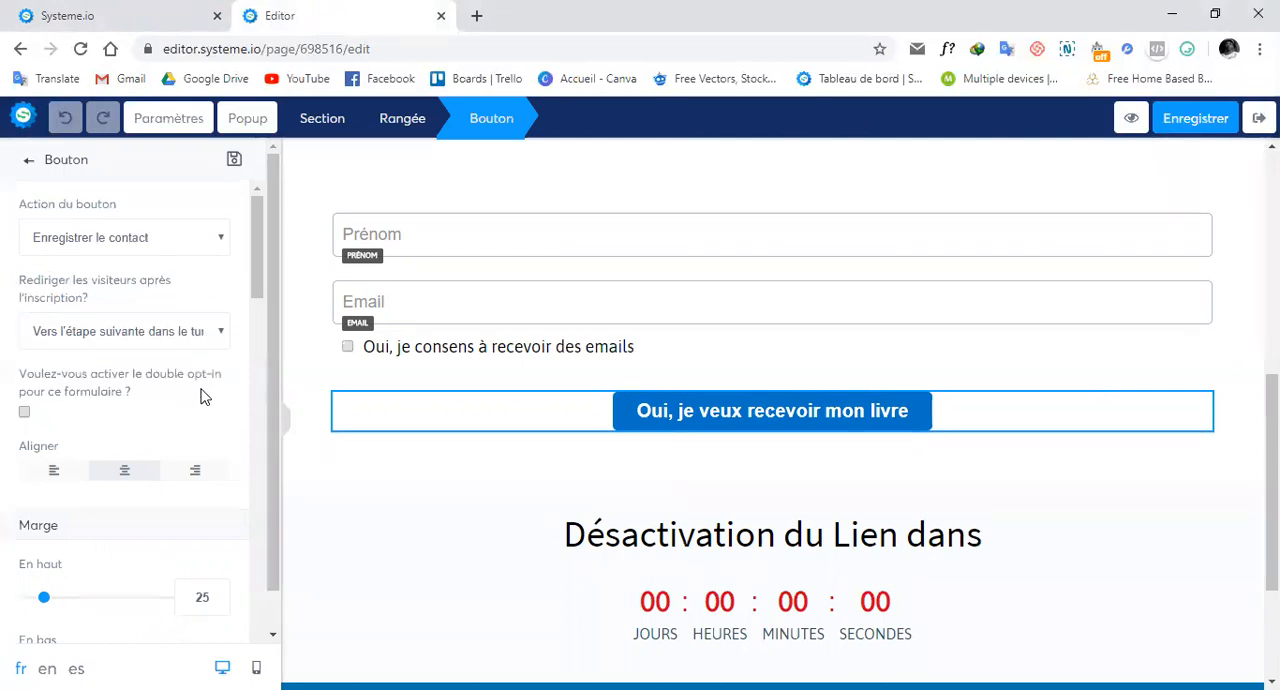
left_click(1203, 128)
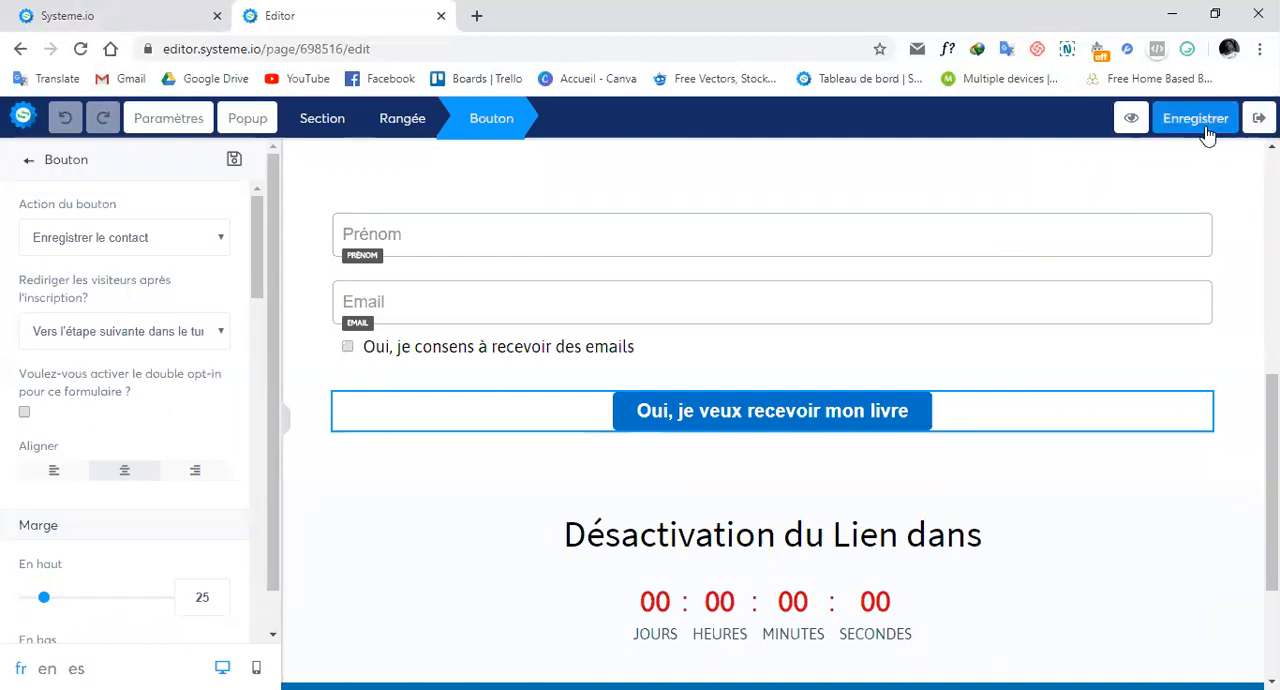
From the Tunnel Test funnel, preview the live Page de Capture down to its sign-up form.
left_click(112, 20)
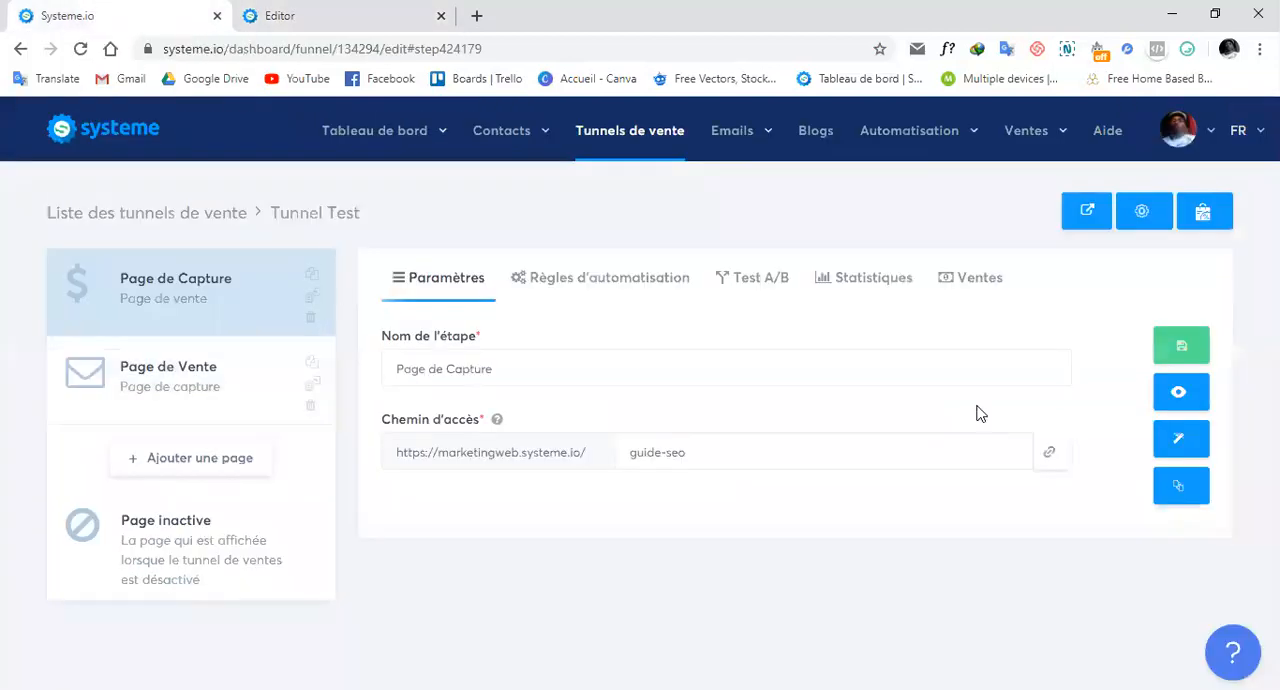
left_click(1192, 401)
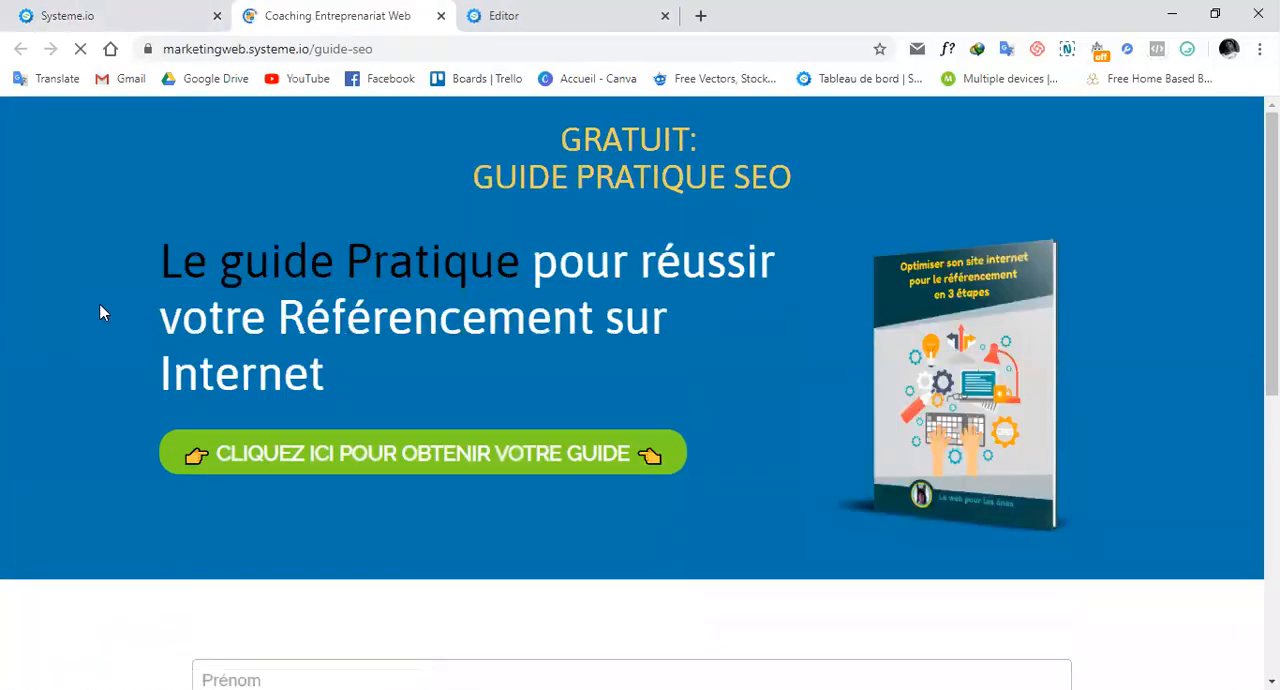
scroll(100, 313, "down", 5)
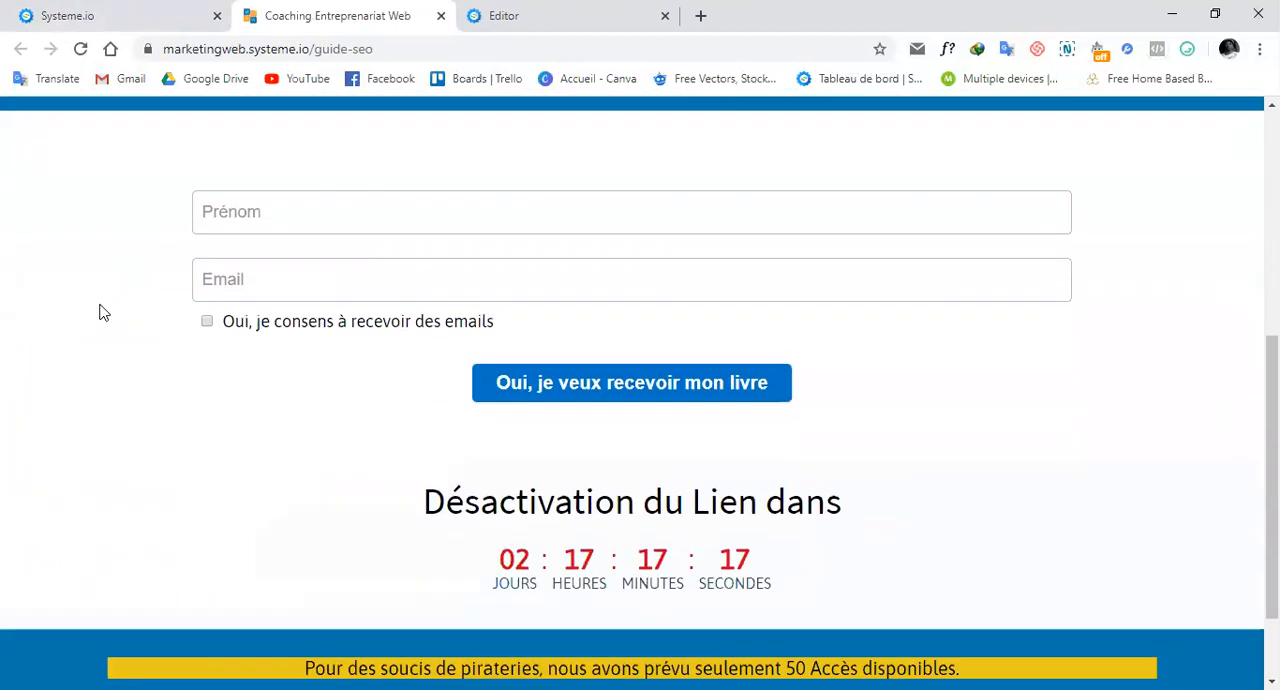
Fill in the sign-up form with a first name and e-mail address, consent to receiving emails, and submit it.
scroll(100, 313, "up", 1)
left_click(583, 307)
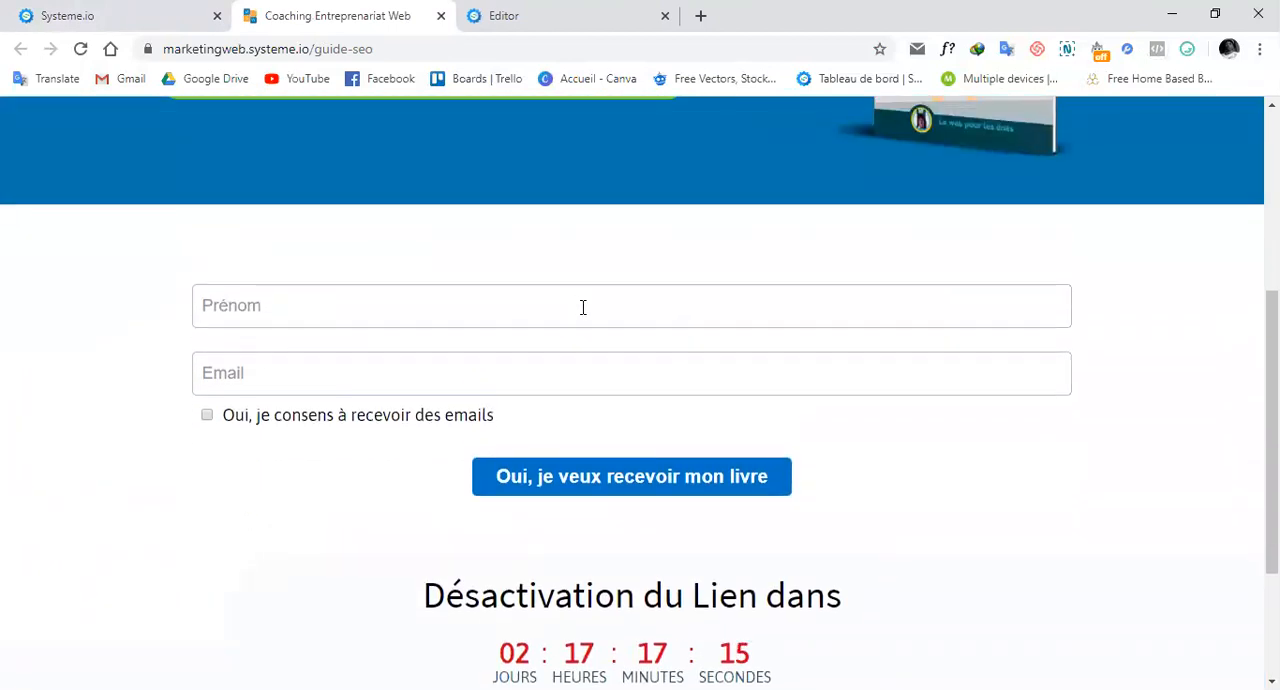
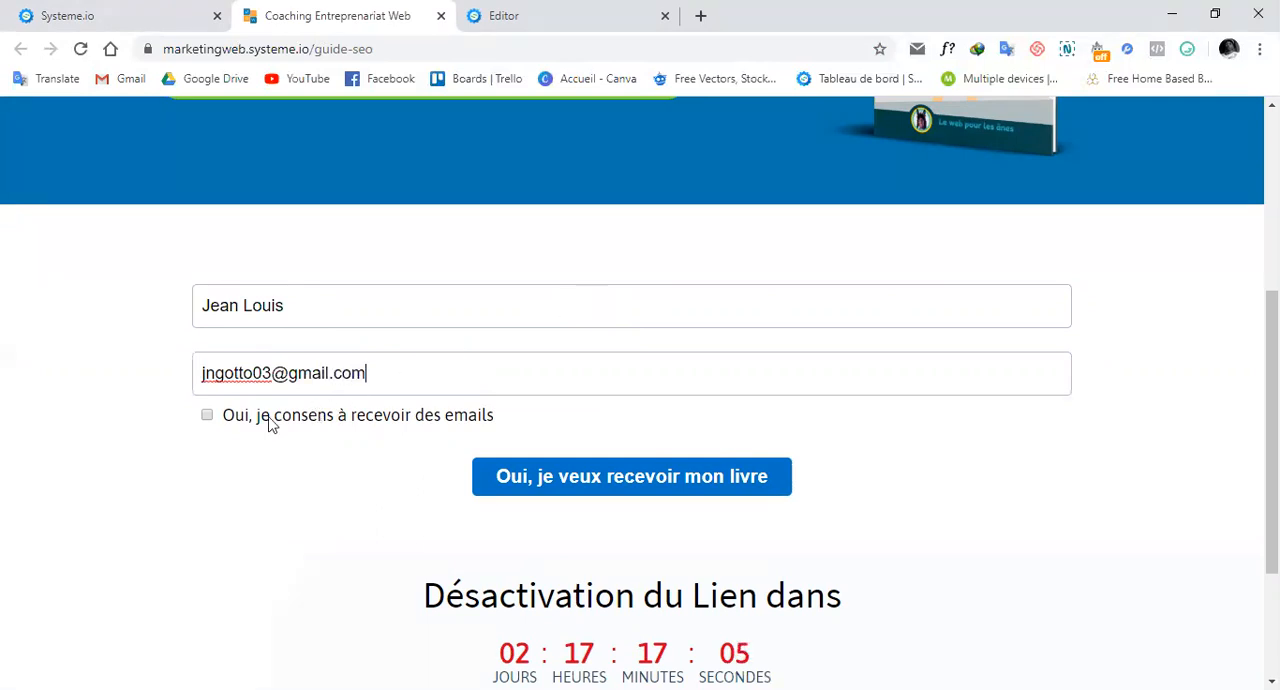
left_click(208, 417)
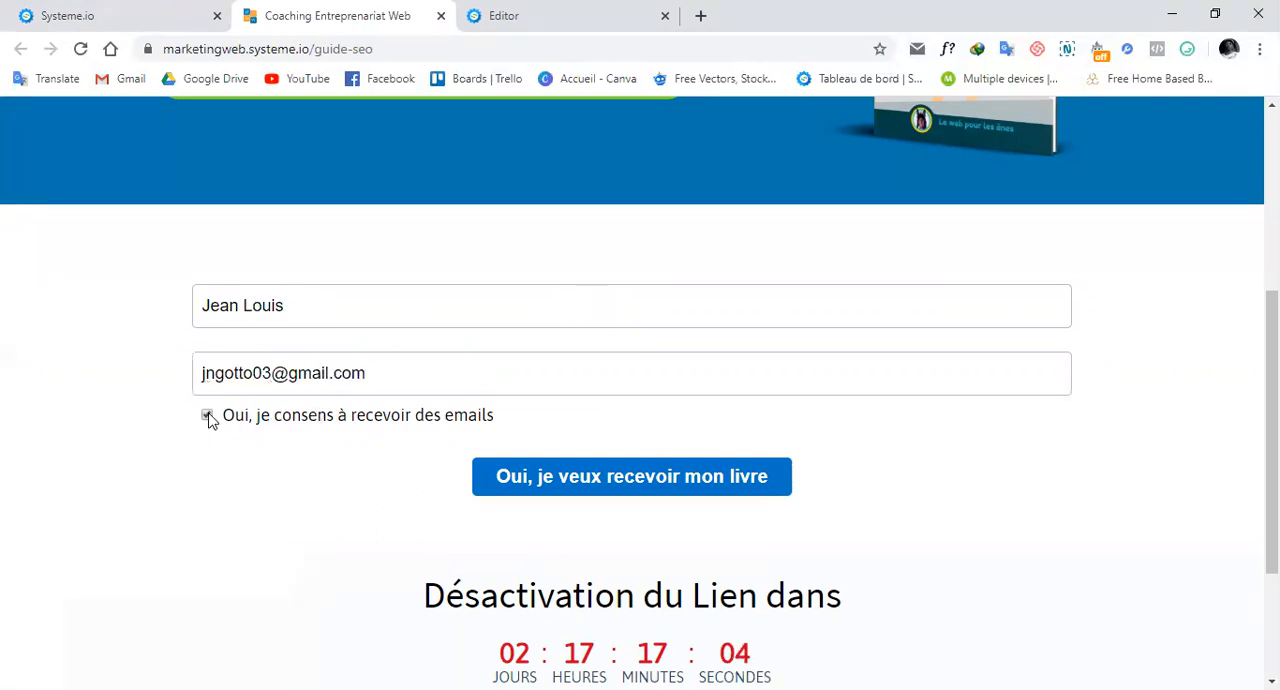
left_click(664, 477)
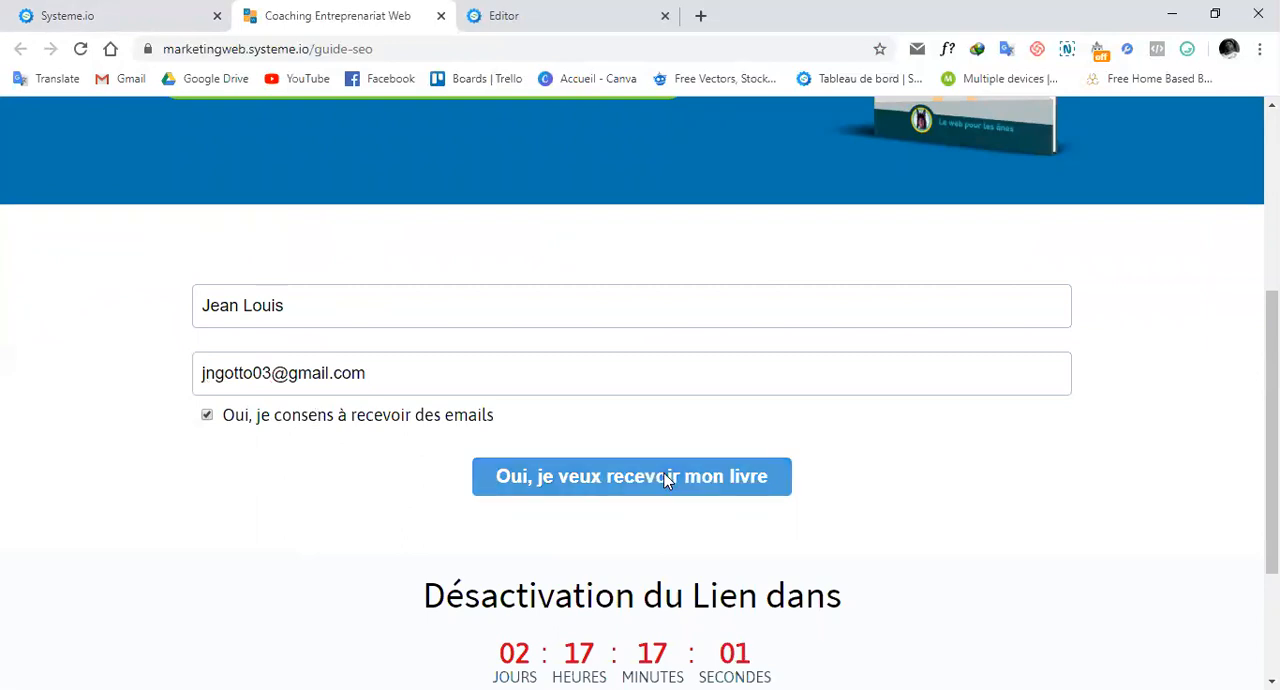